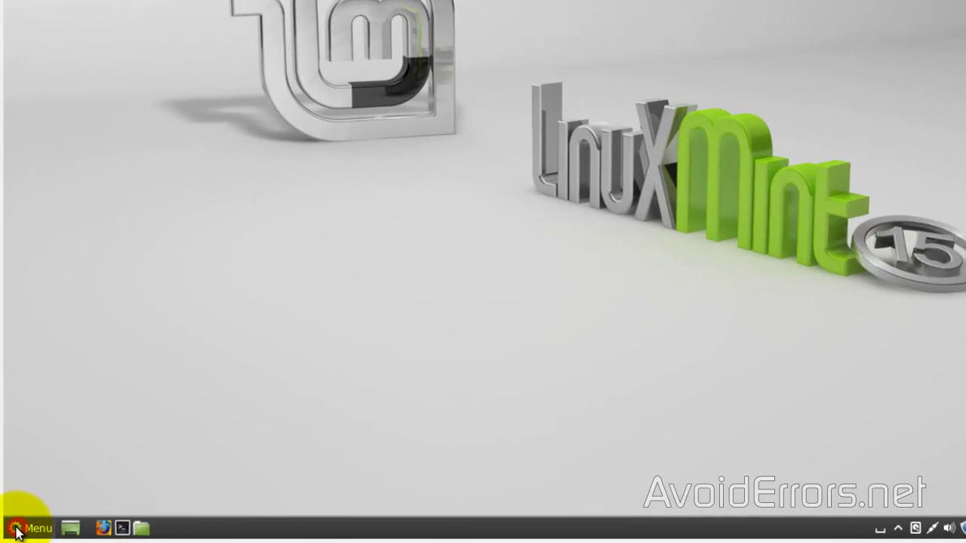
# Open the Software Manager and authenticate with the administrator password
pyautogui.click(16, 531)
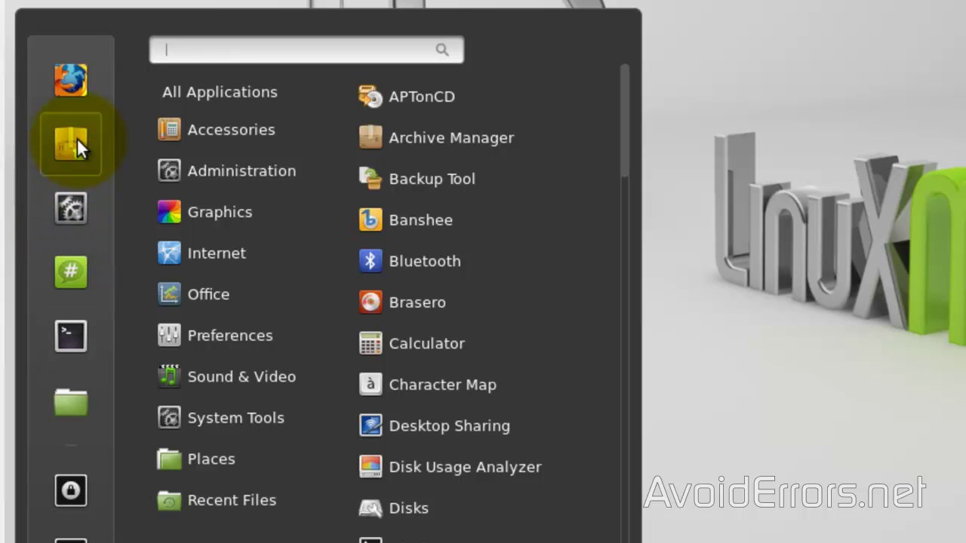
pyautogui.click(77, 138)
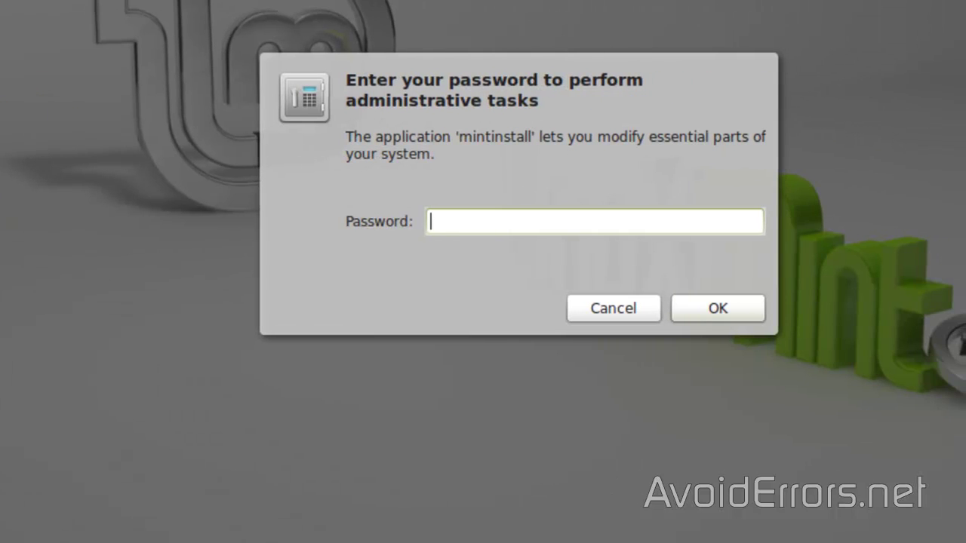
pyautogui.write('*******')
pyautogui.press('Return')
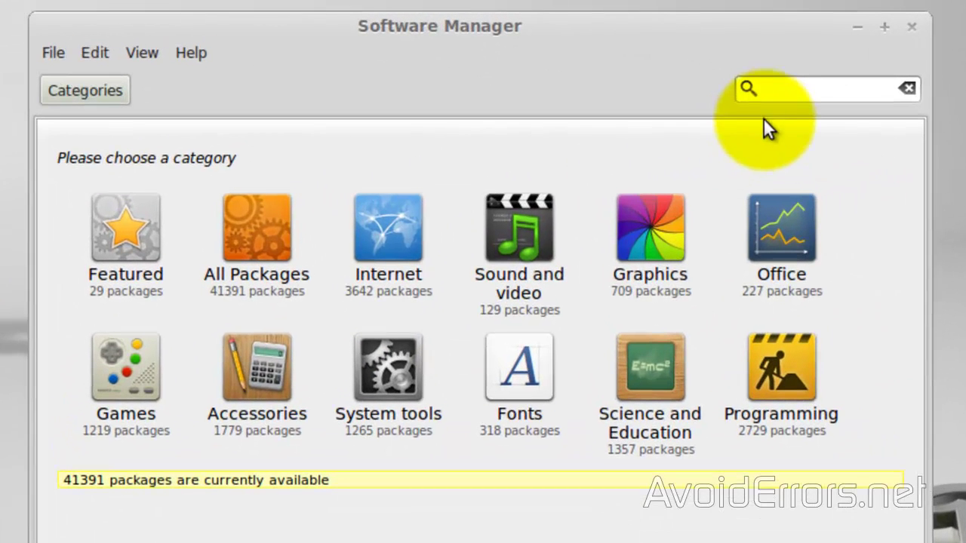
# Find the playonlinux package, install it and close the Software Manager
pyautogui.click(713, 66)
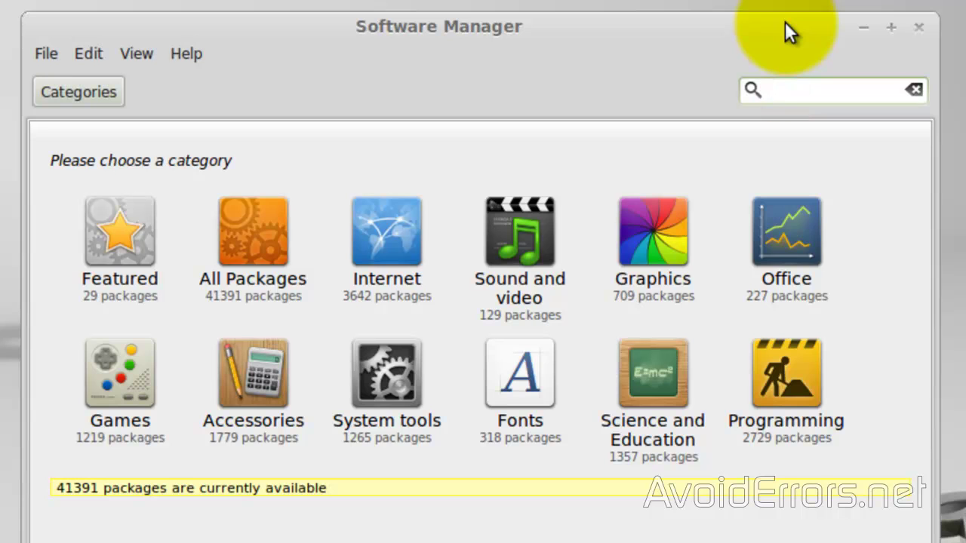
pyautogui.write('playonlinux')
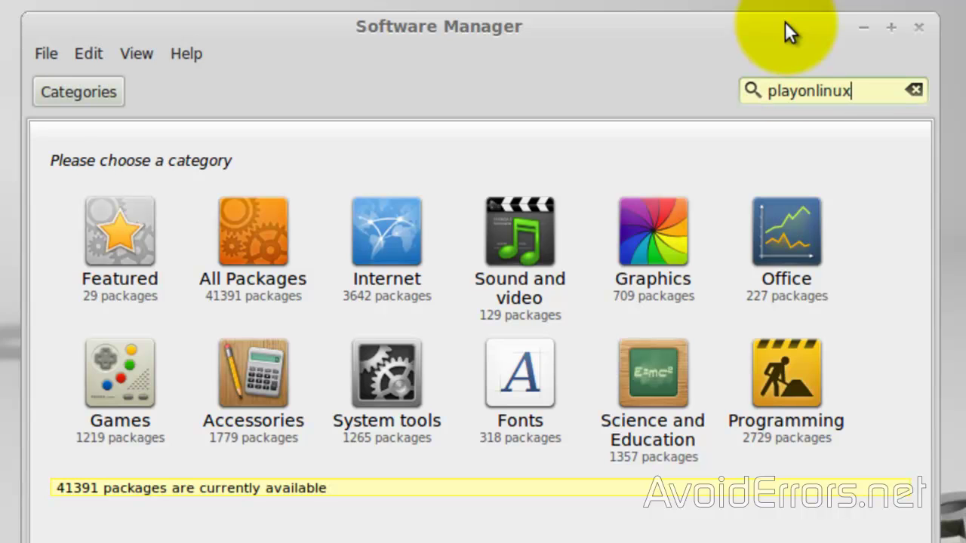
pyautogui.press('Return')
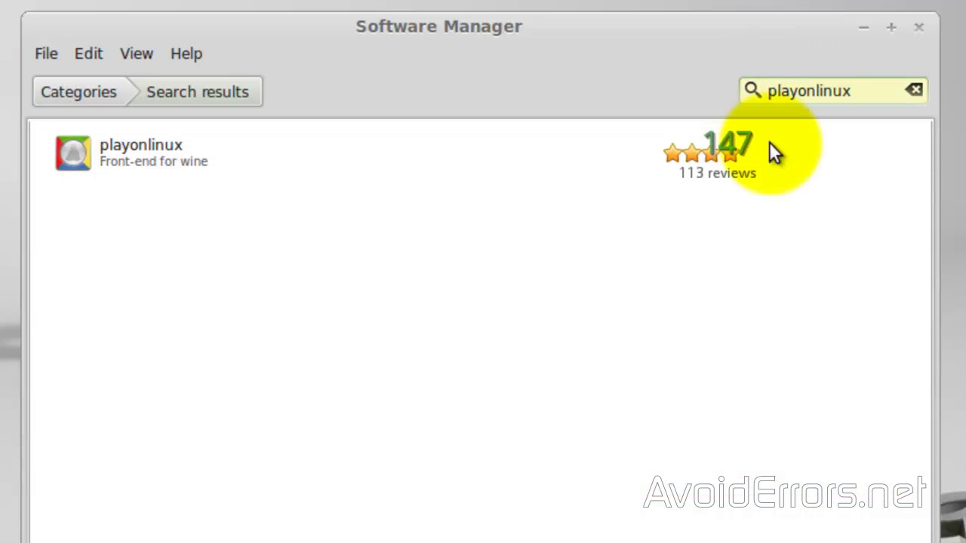
pyautogui.click(154, 162)
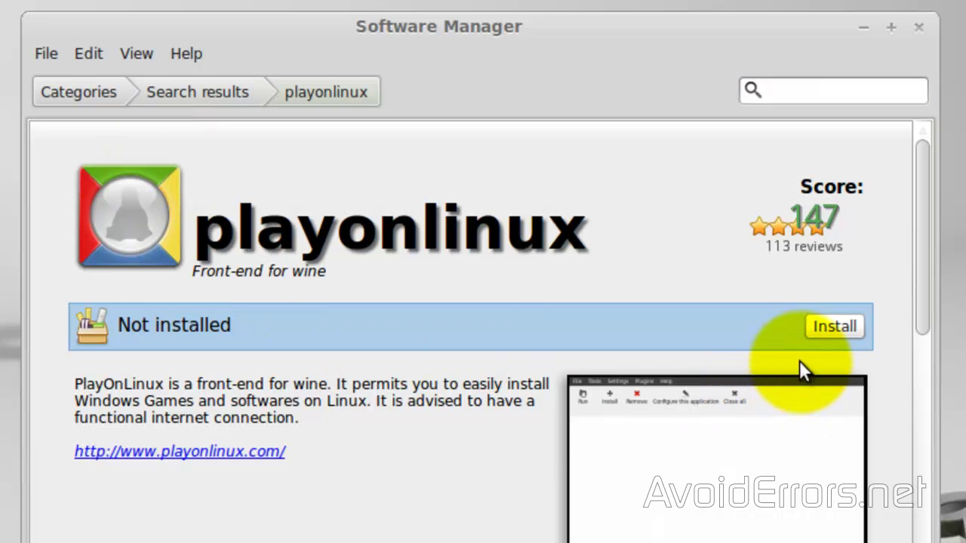
pyautogui.click(817, 329)
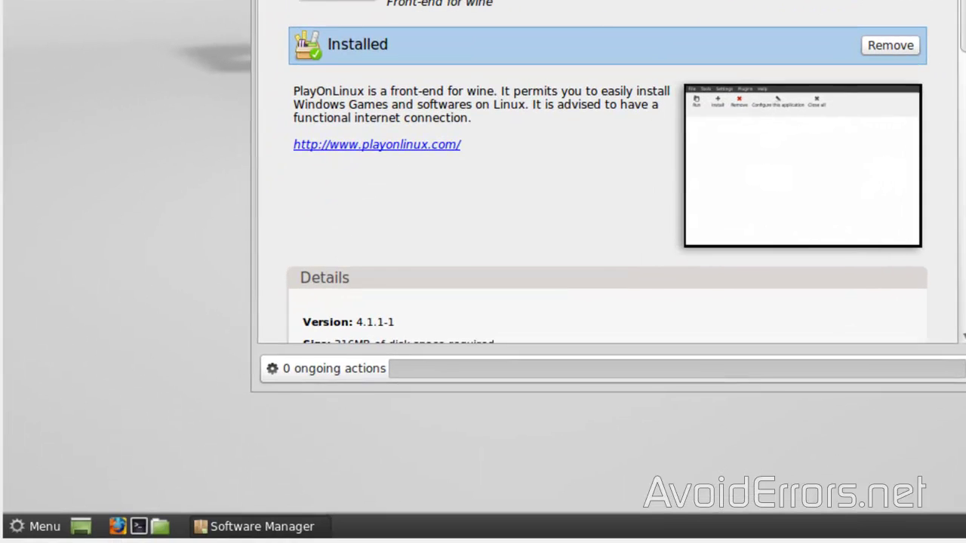
pyautogui.click(791, 18)
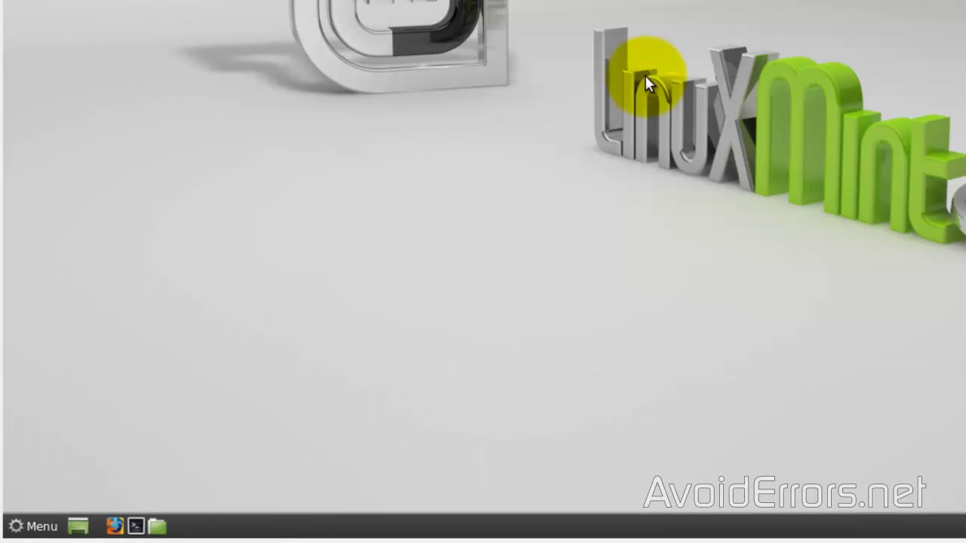
# Run "sudo apt-get install xterm unrar-free p7zip-full" in a terminal and authenticate with the account password
pyautogui.click(13, 528)
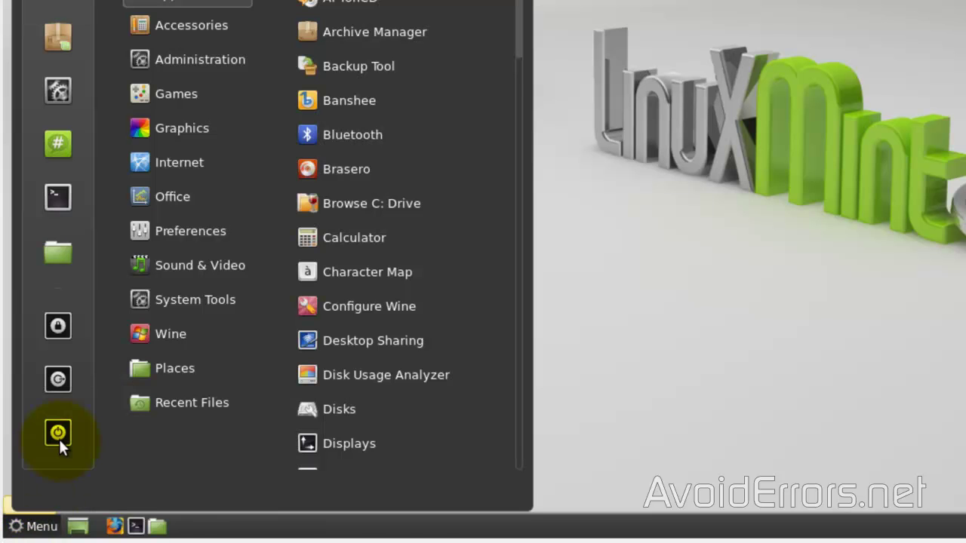
pyautogui.click(57, 197)
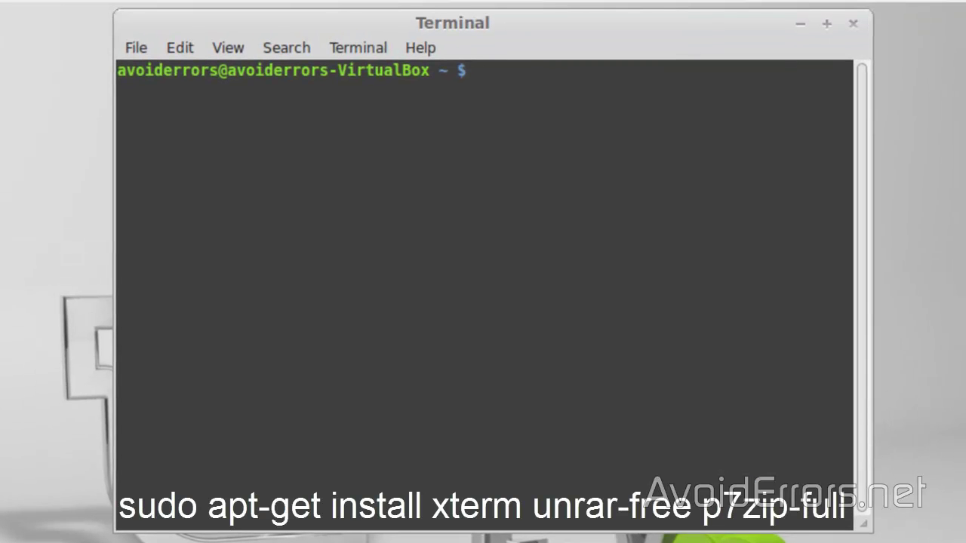
pyautogui.write('sudo apt-')
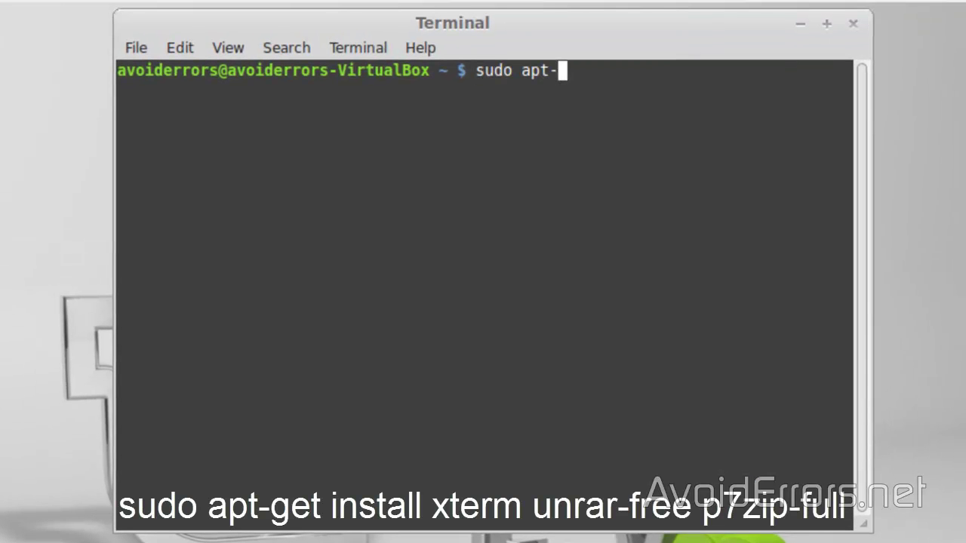
pyautogui.write('get install xterm unrar-free p7zip-full')
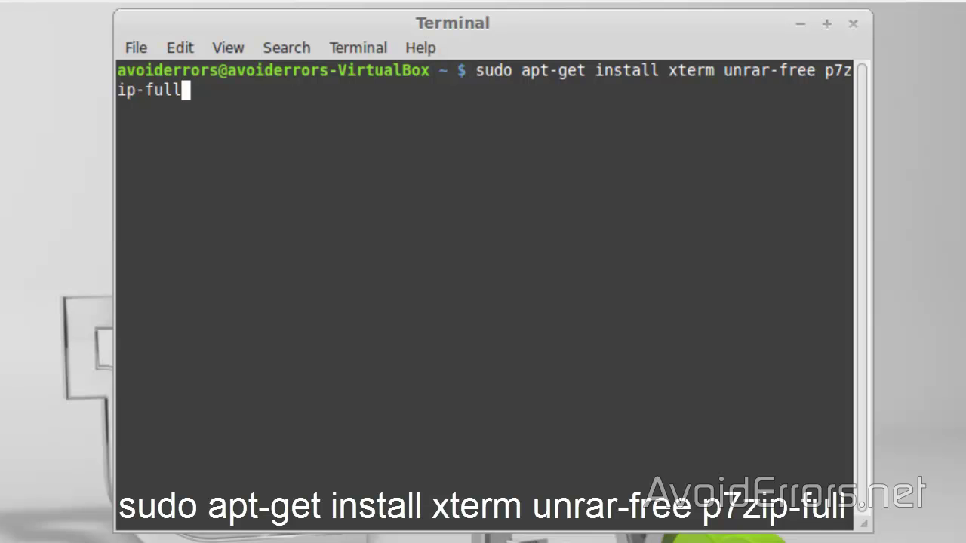
pyautogui.press('Return')
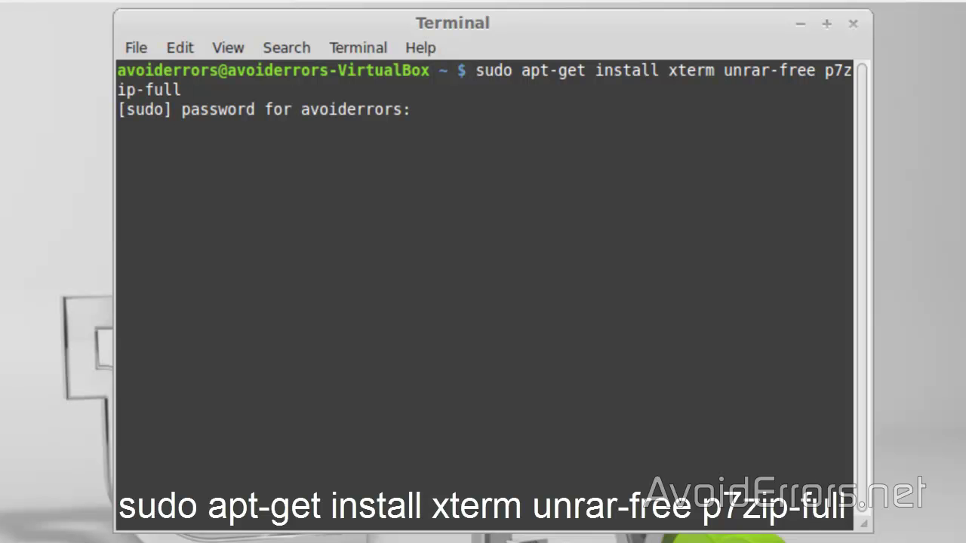
pyautogui.press('Return')
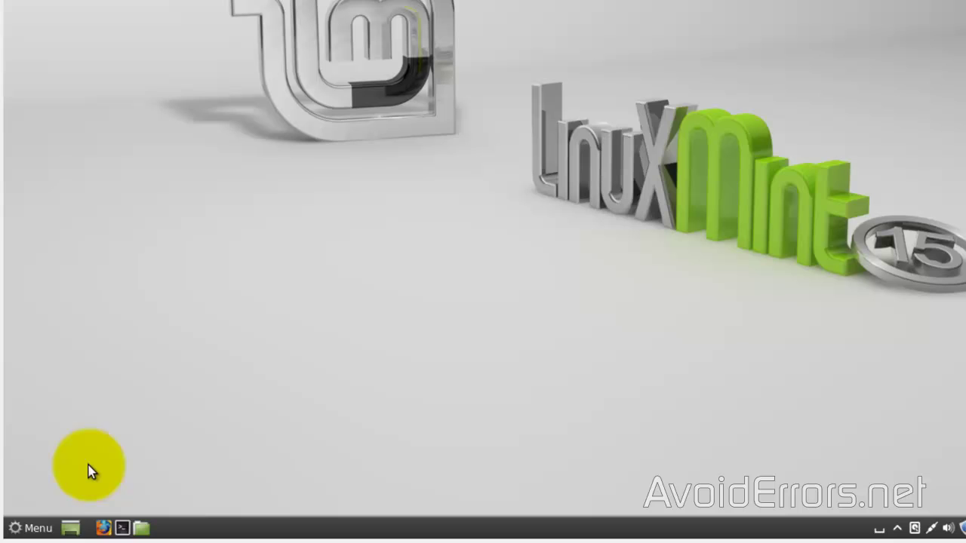
# Find PlayOnLinux among the installed applications and launch it
pyautogui.click(34, 527)
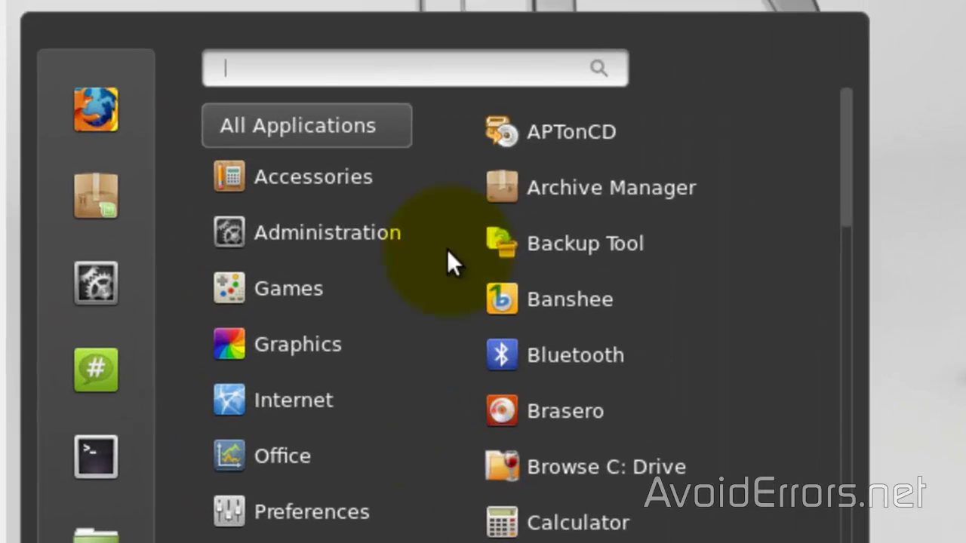
pyautogui.write('playon')
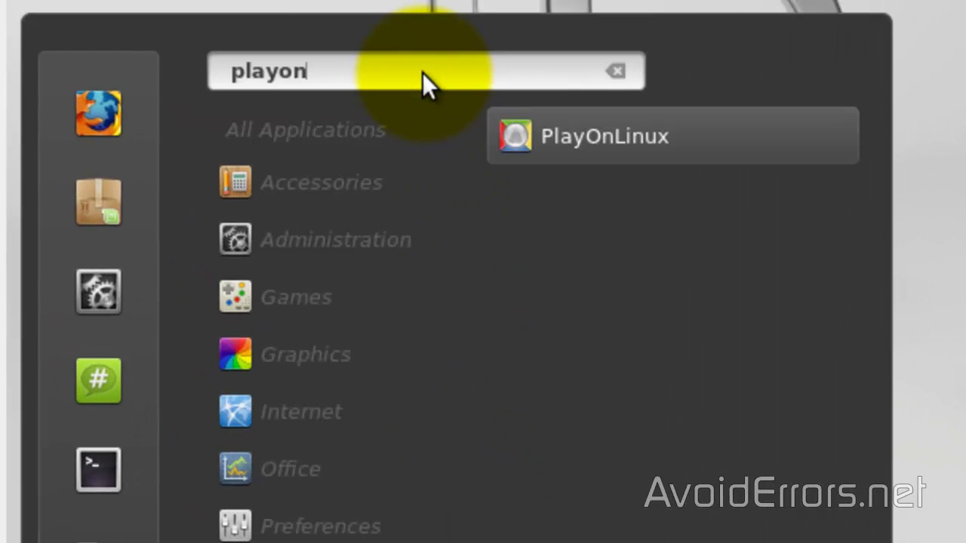
pyautogui.write('linux')
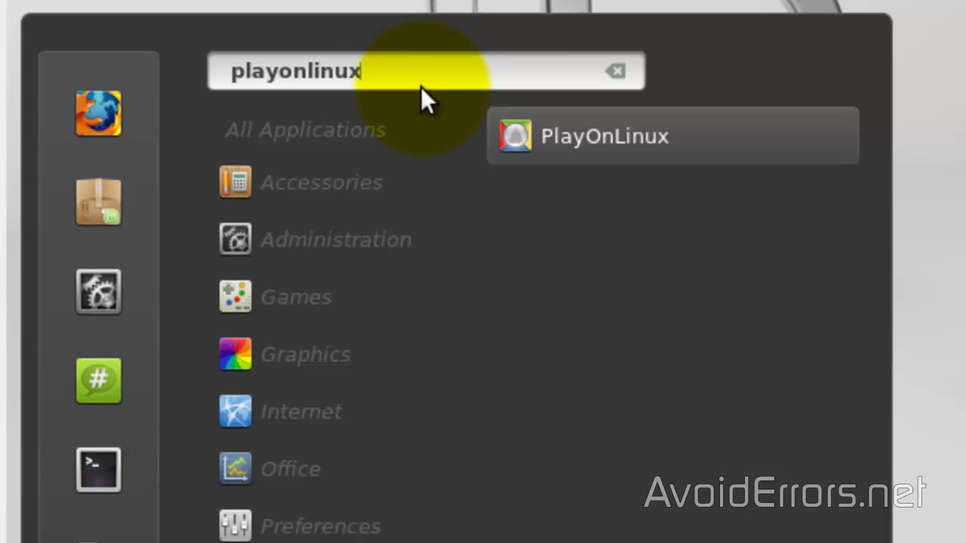
pyautogui.click(591, 138)
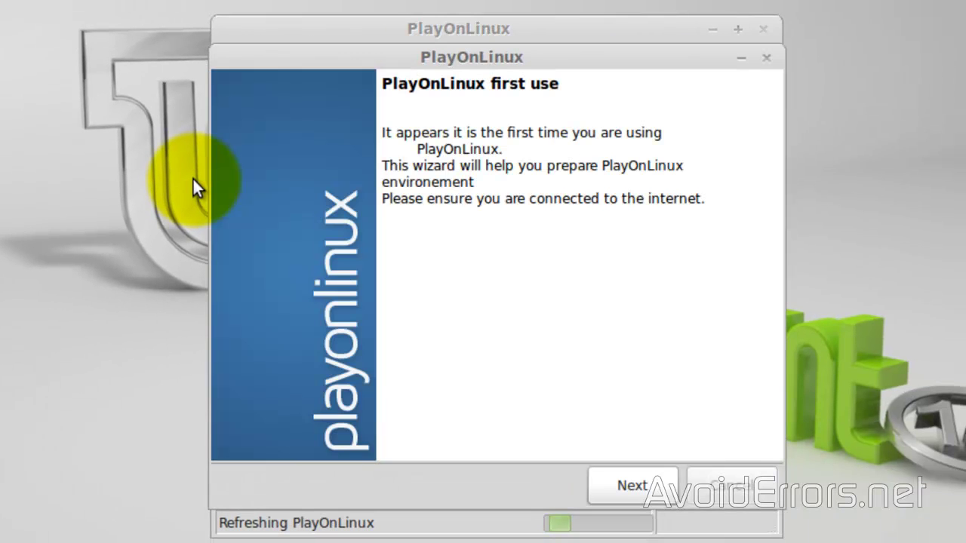
# Dismiss the missing xterm and 7z errors and complete the PlayOnLinux first-use wizard
pyautogui.click(612, 489)
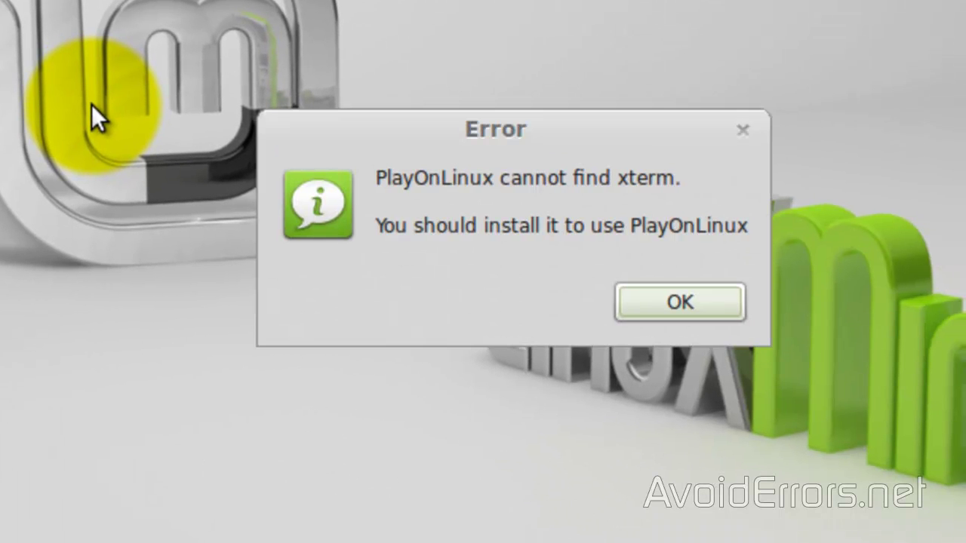
pyautogui.click(668, 286)
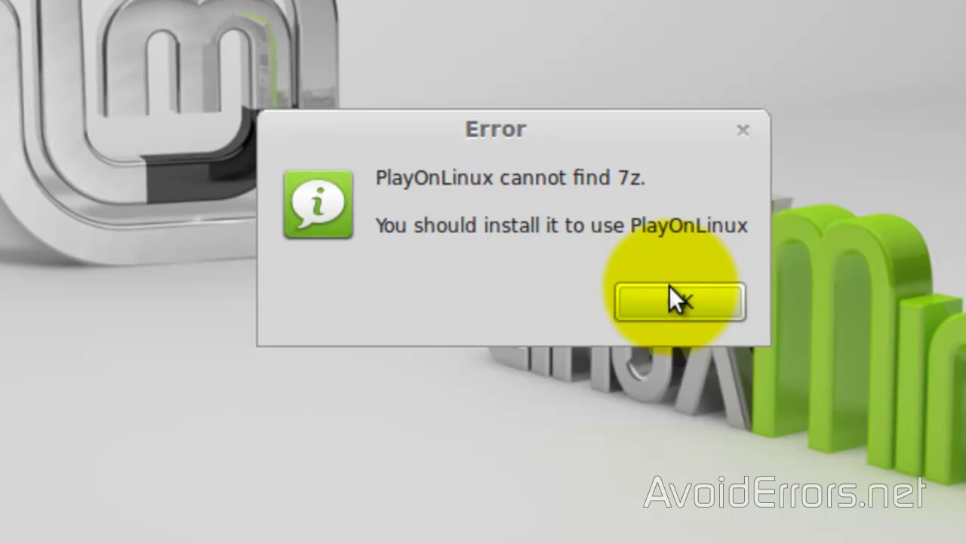
pyautogui.click(666, 304)
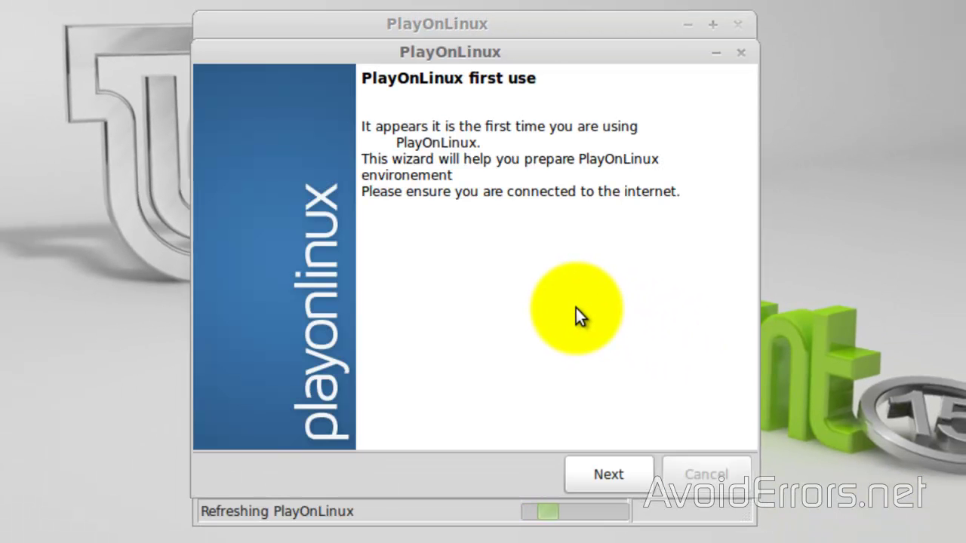
pyautogui.click(582, 474)
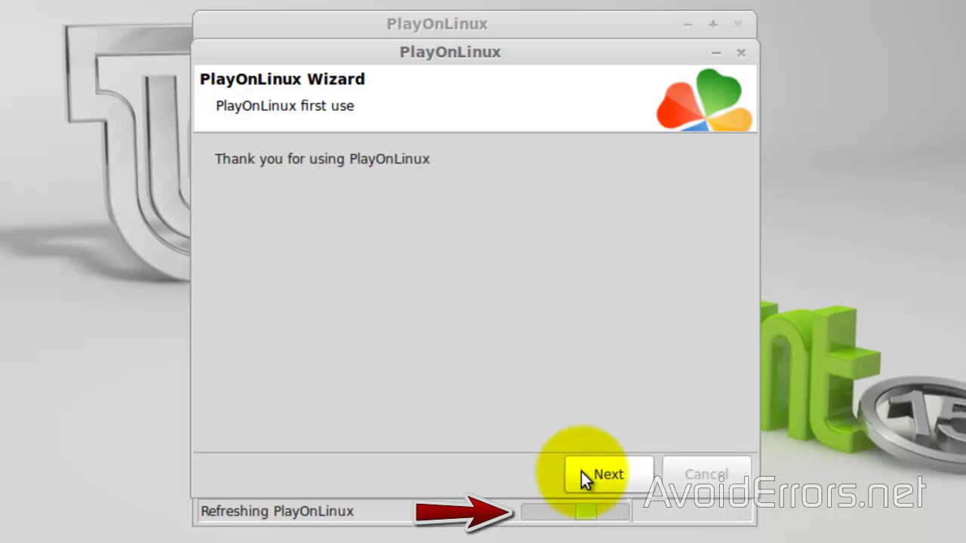
pyautogui.click(581, 472)
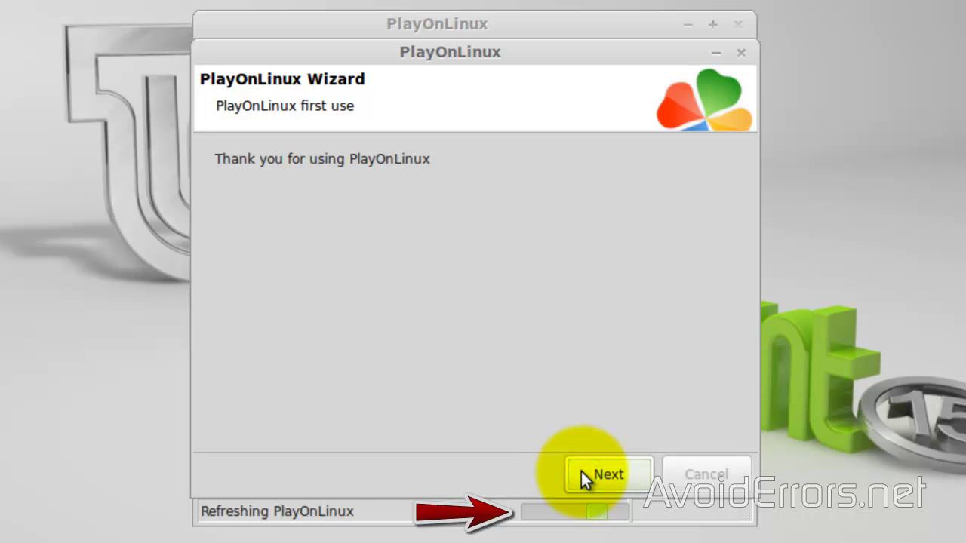
pyautogui.click(582, 471)
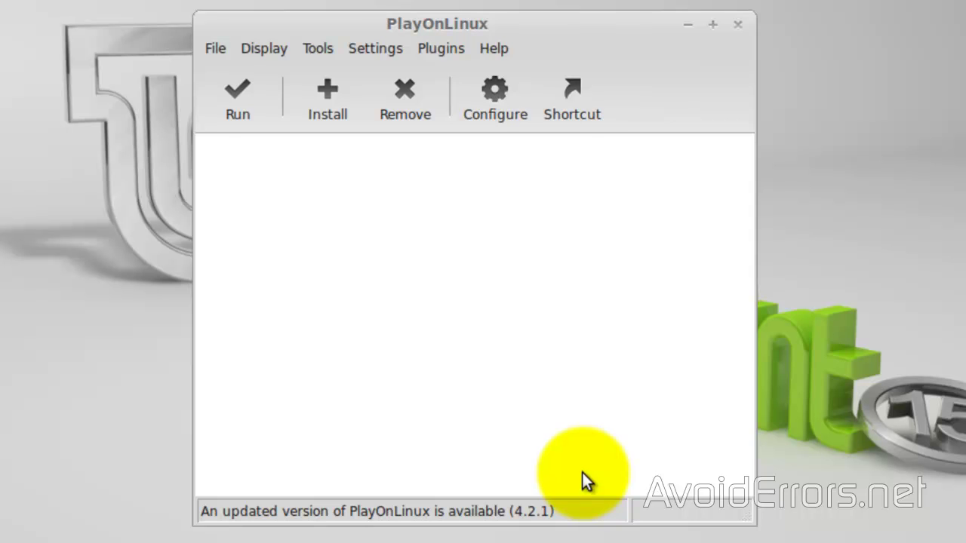
# Start installing Microsoft Office 2010 from PlayOnLinux's most downloaded programs
pyautogui.click(326, 97)
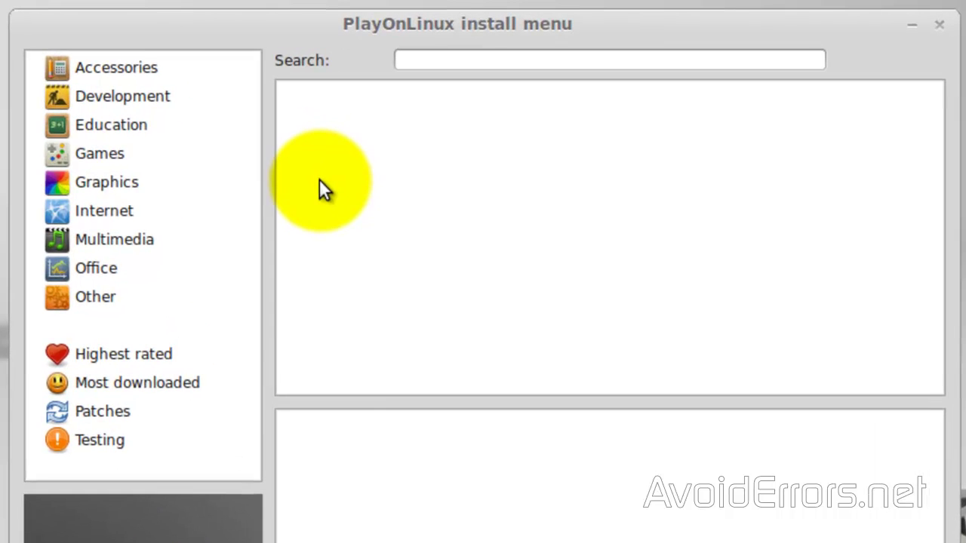
pyautogui.click(188, 382)
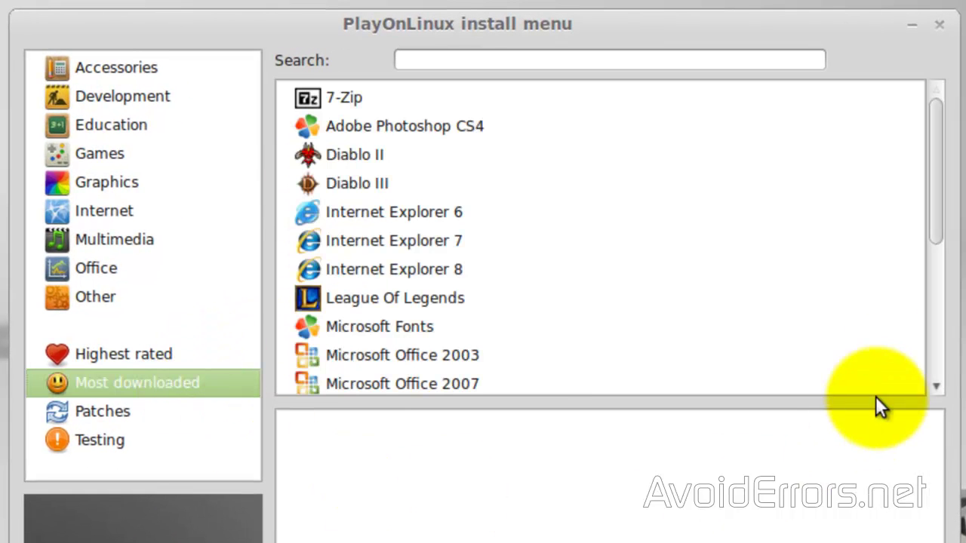
pyautogui.click(937, 239)
pyautogui.moveTo(940, 247); pyautogui.dragTo(942, 295)
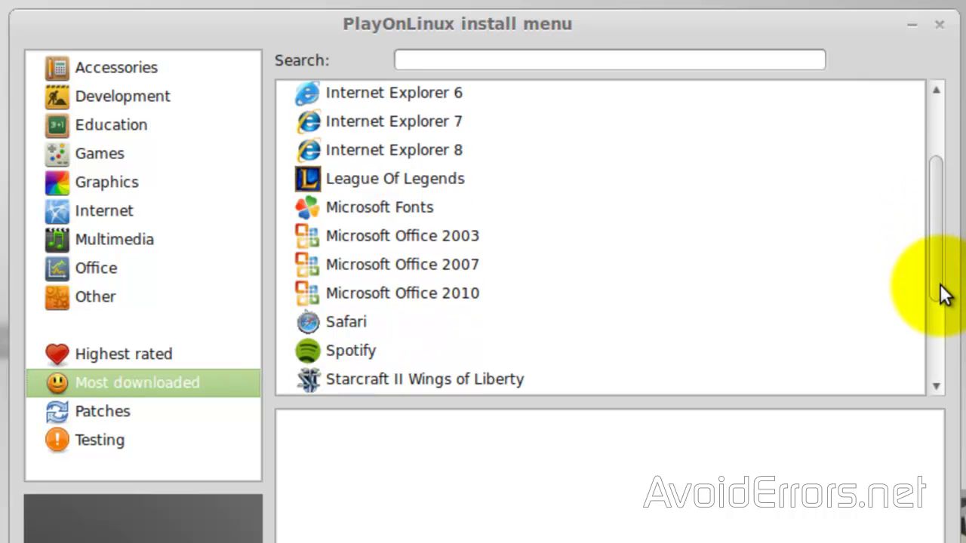
pyautogui.click(440, 294)
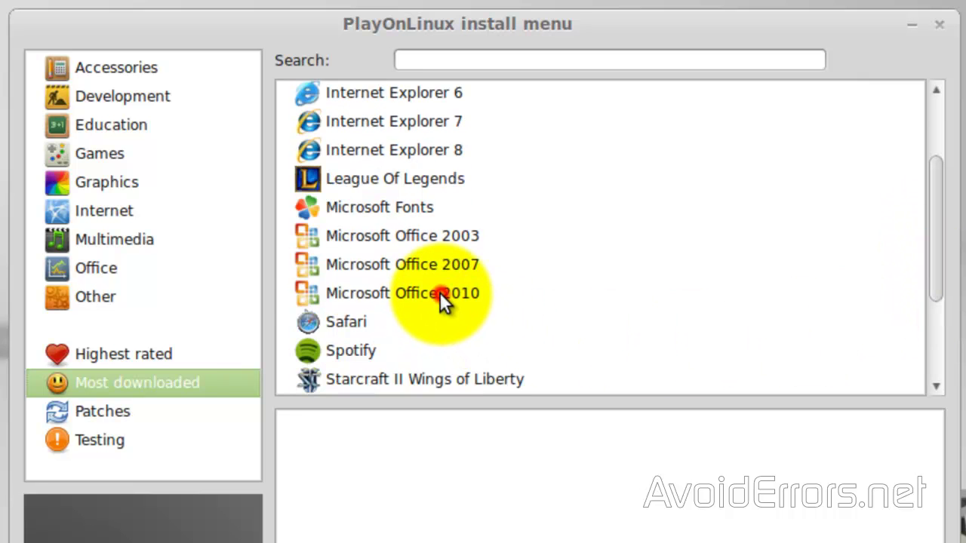
pyautogui.doubleClick(439, 293)
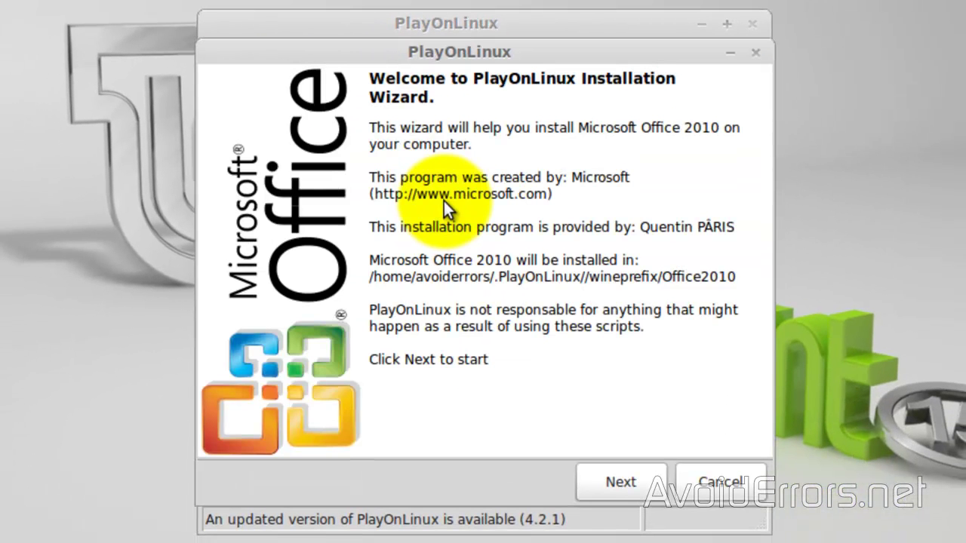
# Choose installation from a setup file on the computer and select setup.exe in the x86 folder of the OFFICE14 disc
pyautogui.click(586, 483)
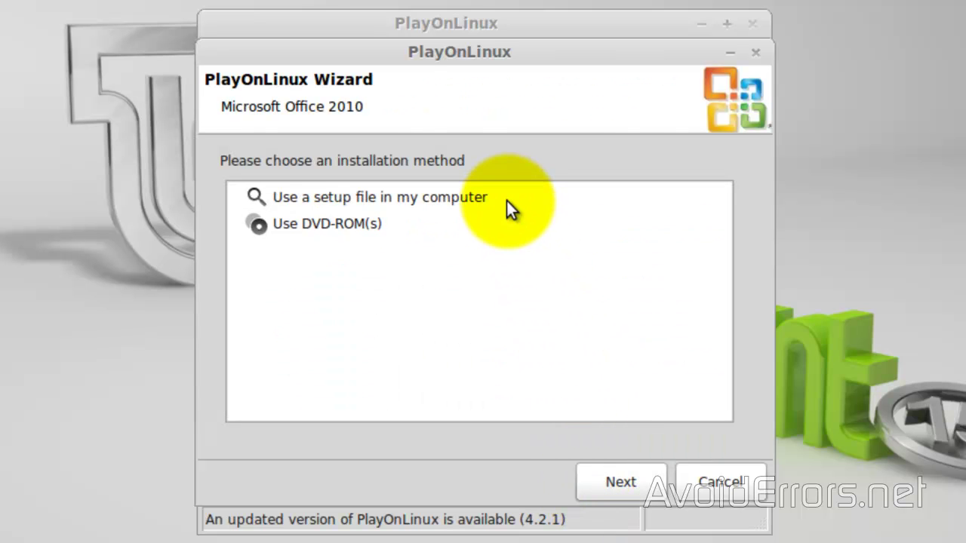
pyautogui.doubleClick(442, 199)
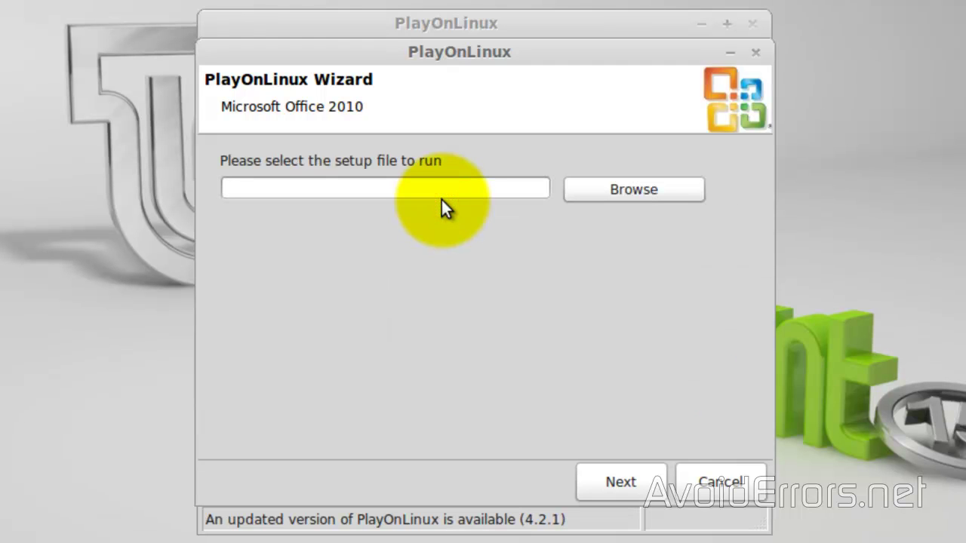
pyautogui.click(573, 190)
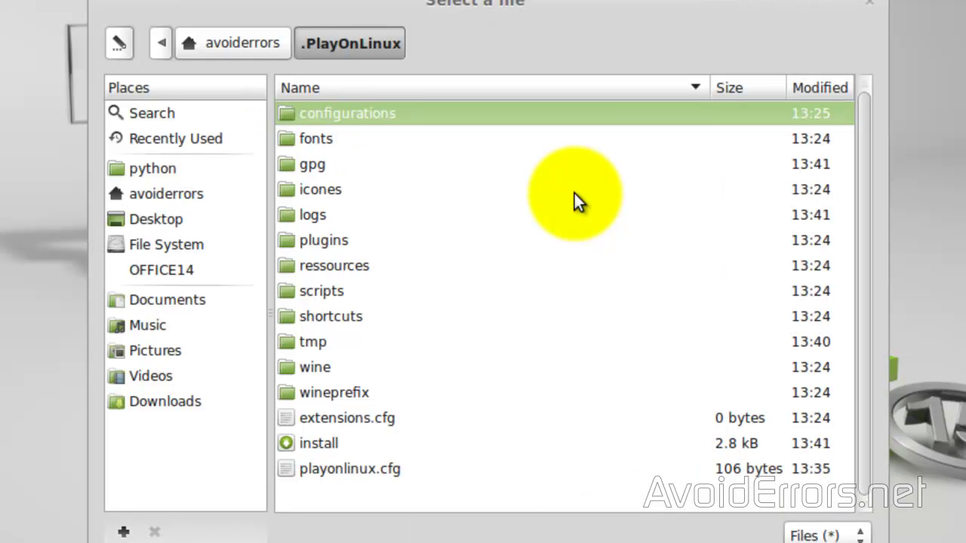
pyautogui.click(175, 272)
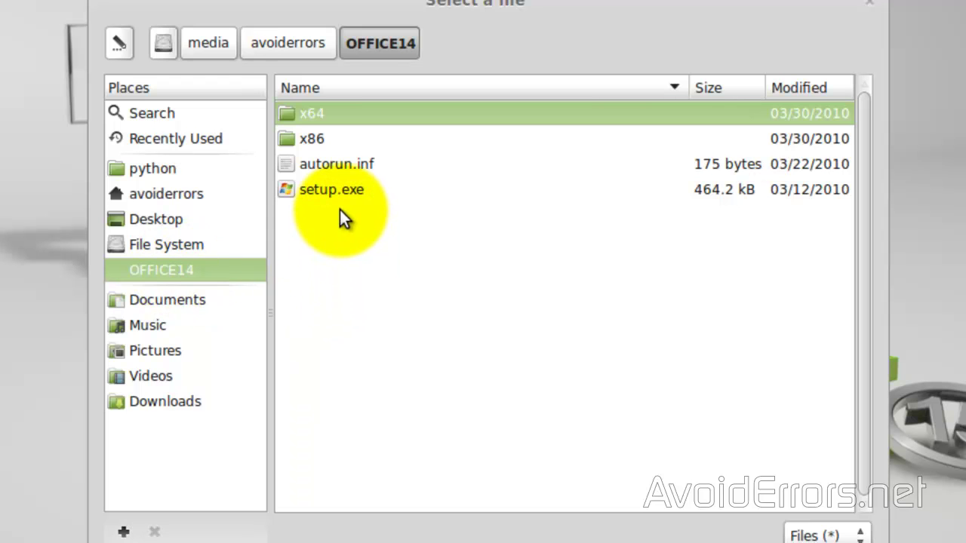
pyautogui.click(312, 141)
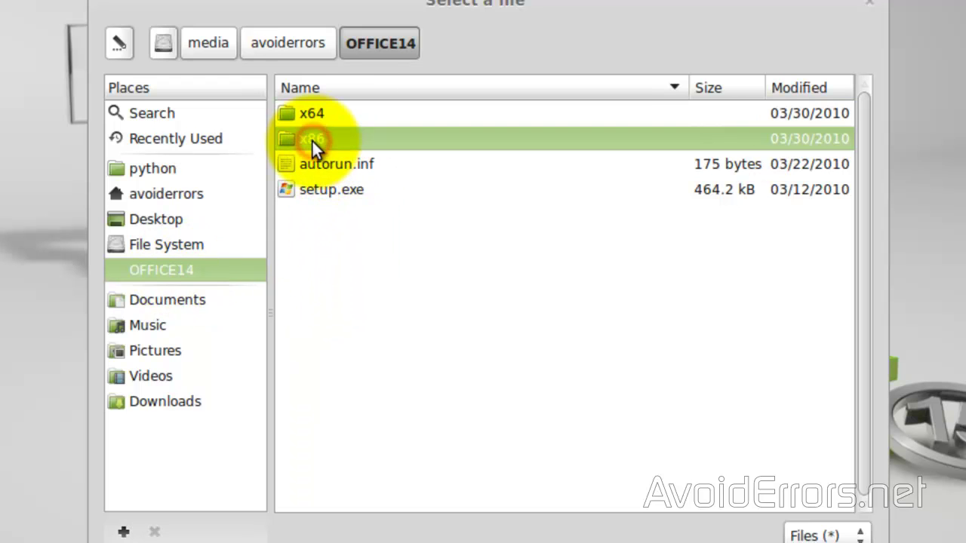
pyautogui.doubleClick(313, 141)
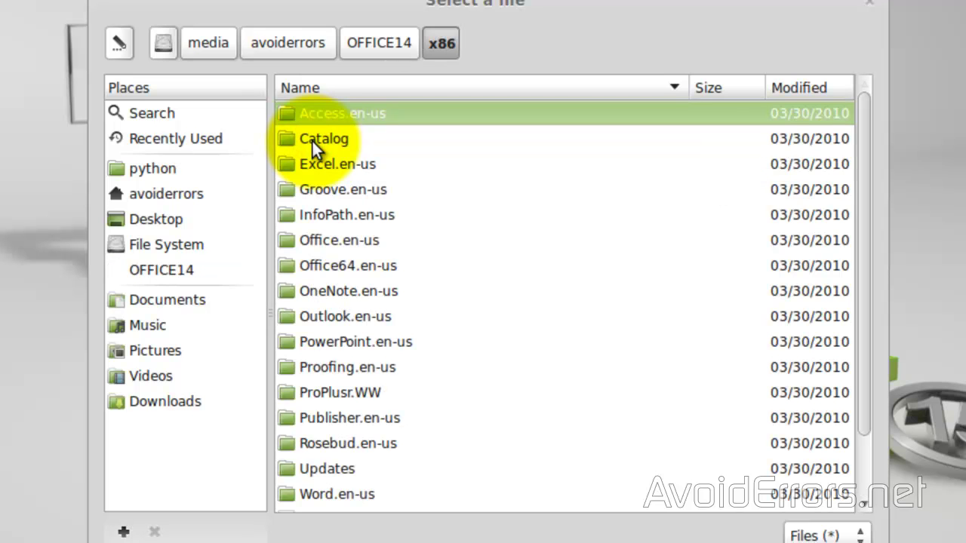
pyautogui.moveTo(861, 125); pyautogui.dragTo(866, 276)
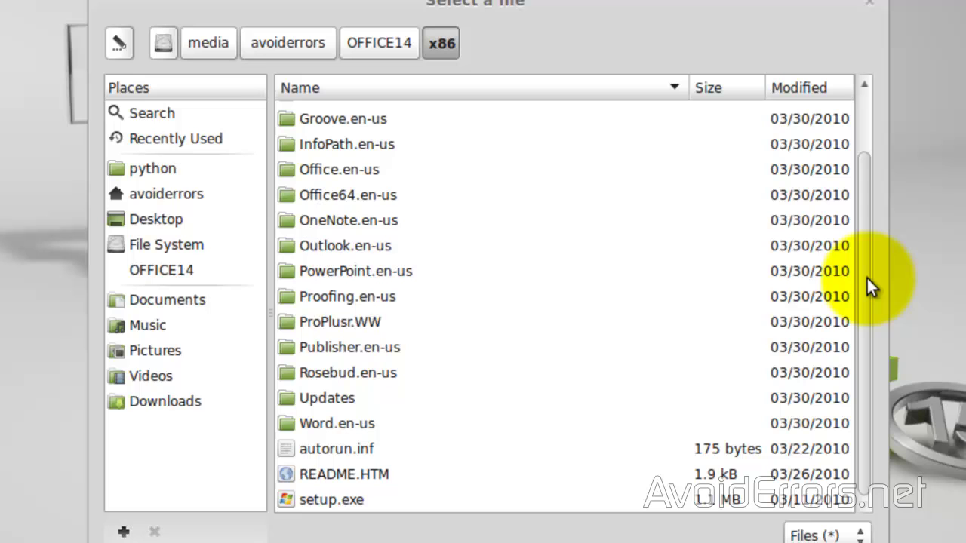
pyautogui.doubleClick(316, 500)
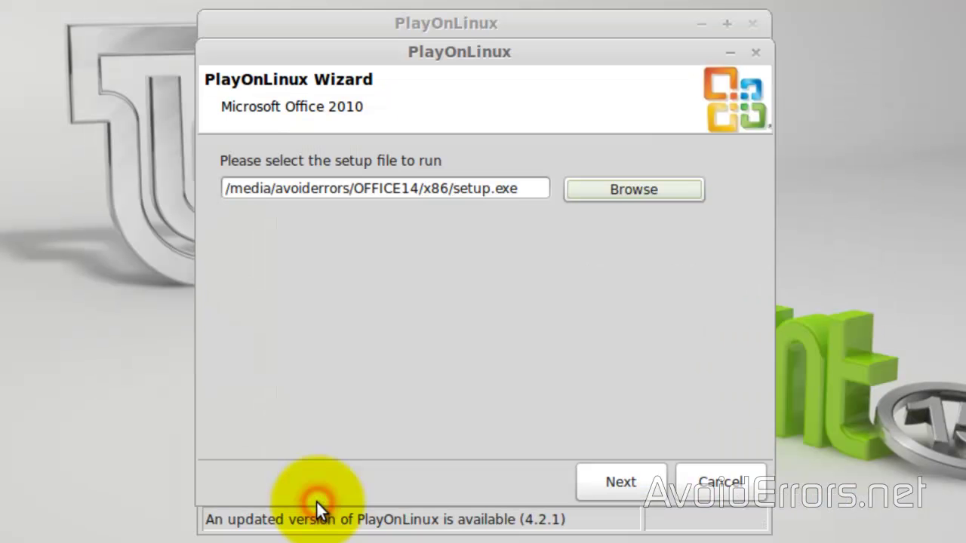
# Run the Office 2010 installation, including Wine's Mono package, and complete both the Office installer and the PlayOnLinux wizard
pyautogui.click(597, 477)
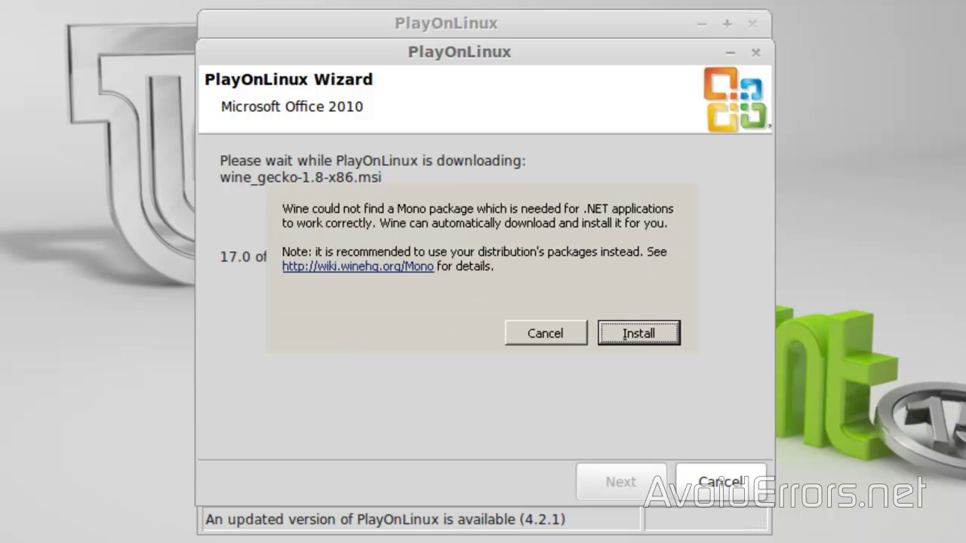
pyautogui.click(661, 334)
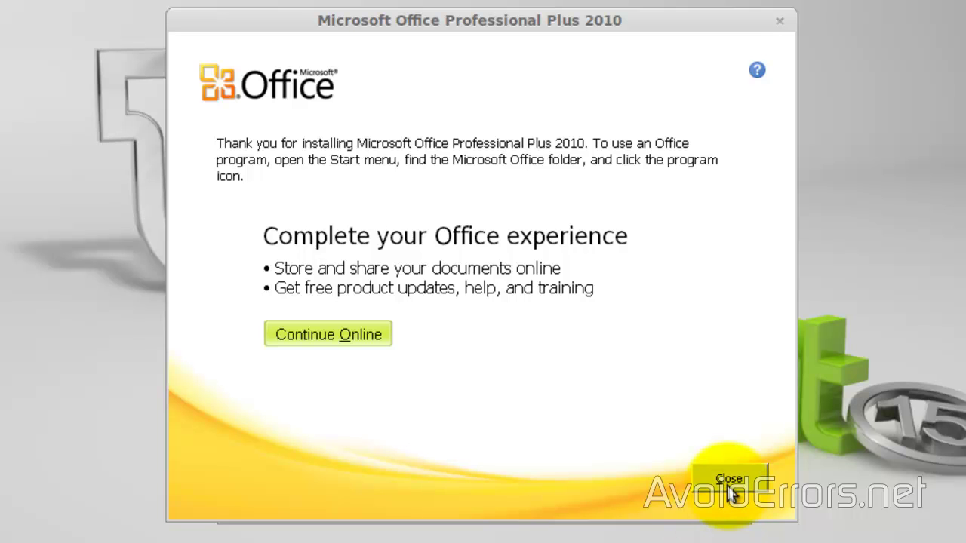
pyautogui.click(726, 485)
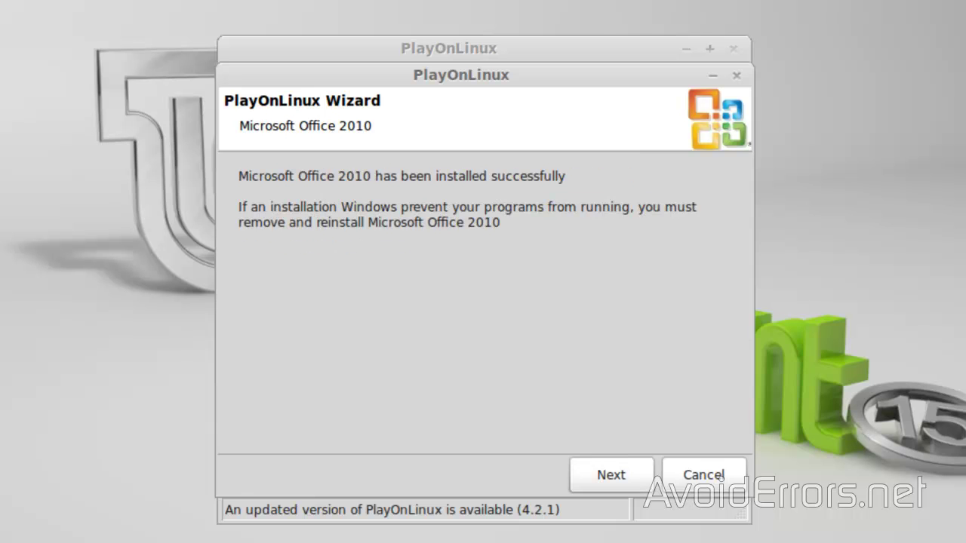
pyautogui.click(590, 475)
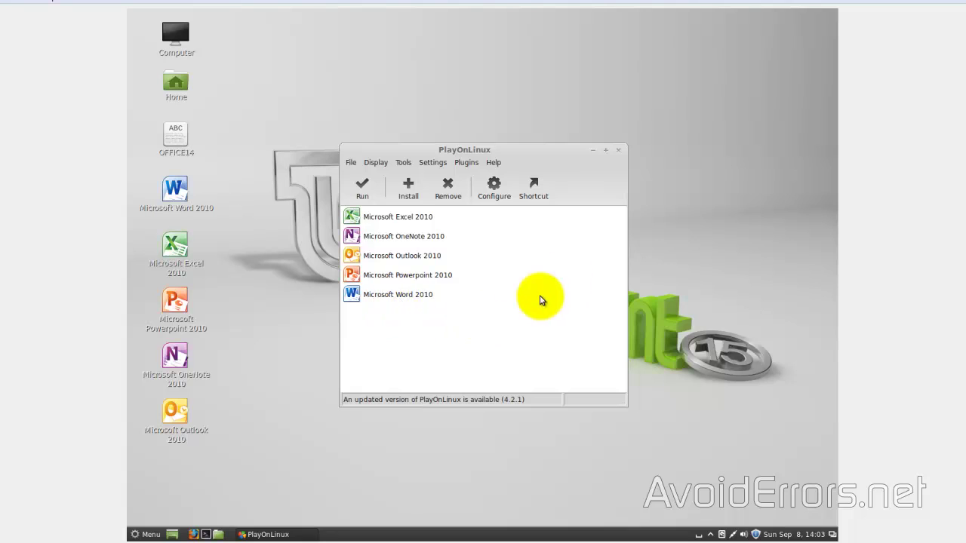
# Decline closing all PlayOnLinux windows and minimize the main PlayOnLinux window to reveal the desktop
pyautogui.click(620, 151)
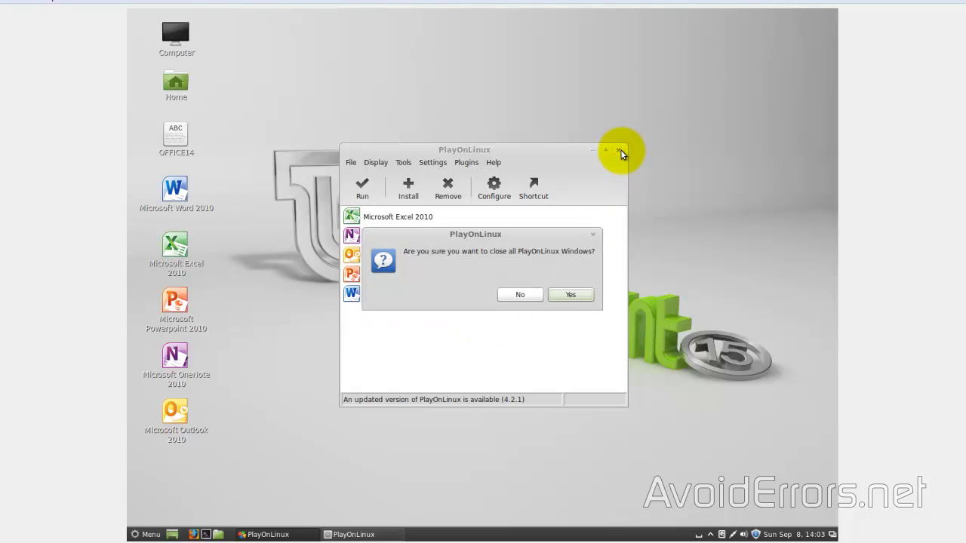
pyautogui.click(521, 296)
pyautogui.click(595, 151)
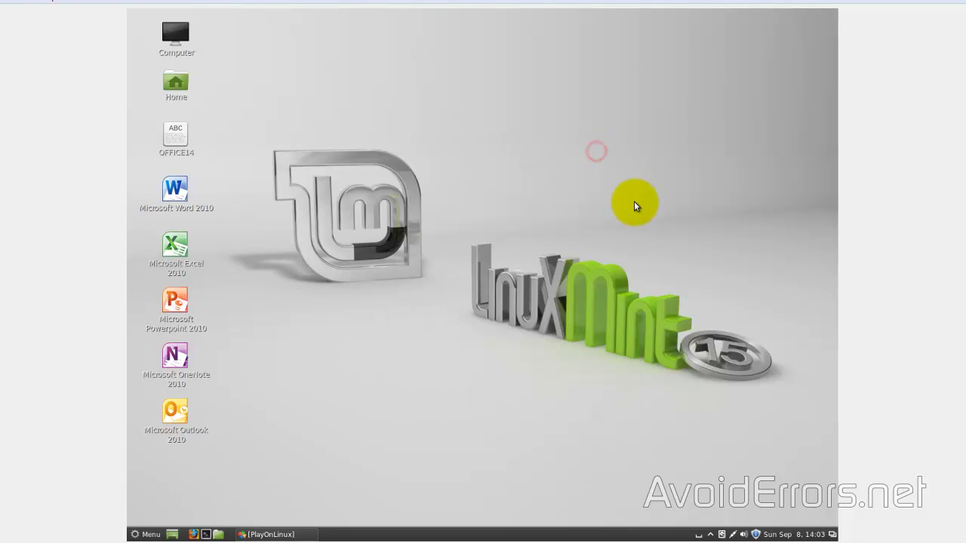